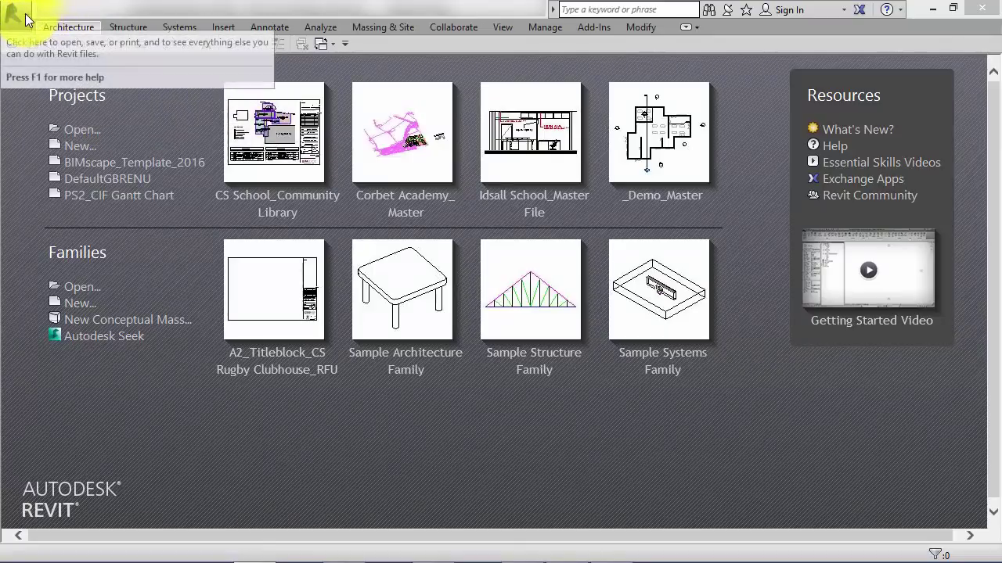
From the Application Menu, show the New submenu listing Project, Family, Conceptual Mass, Title Block and Annotation Symbol
click(26, 16)
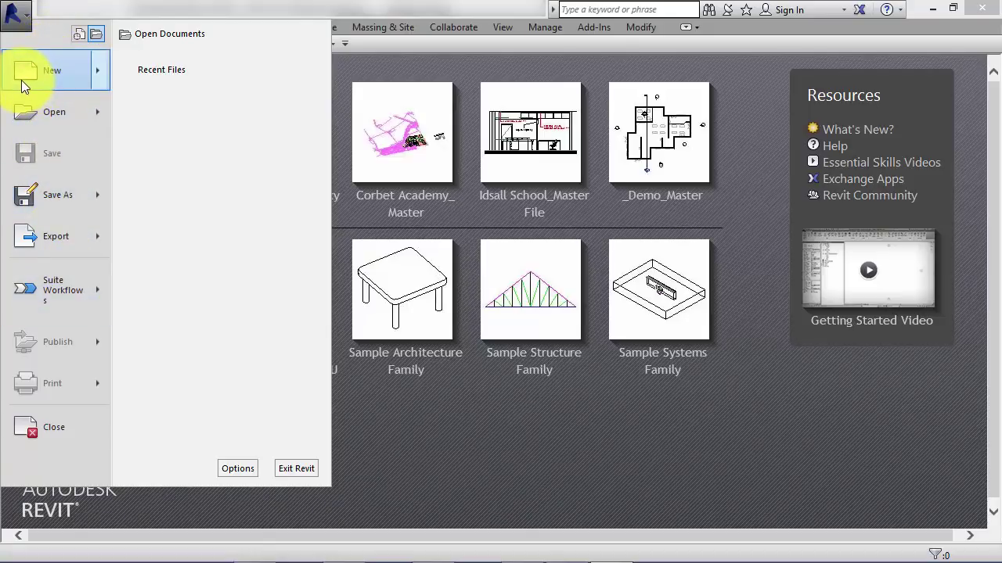
mouse_move(99, 69)
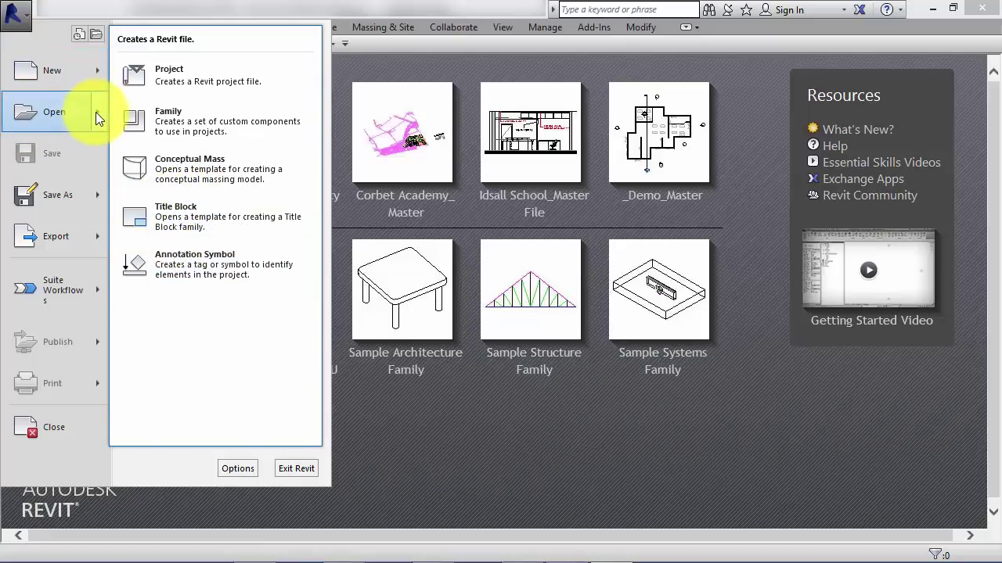
Review the Open submenu, then display the Save As options: Project, Family, Template and Library
mouse_move(96, 112)
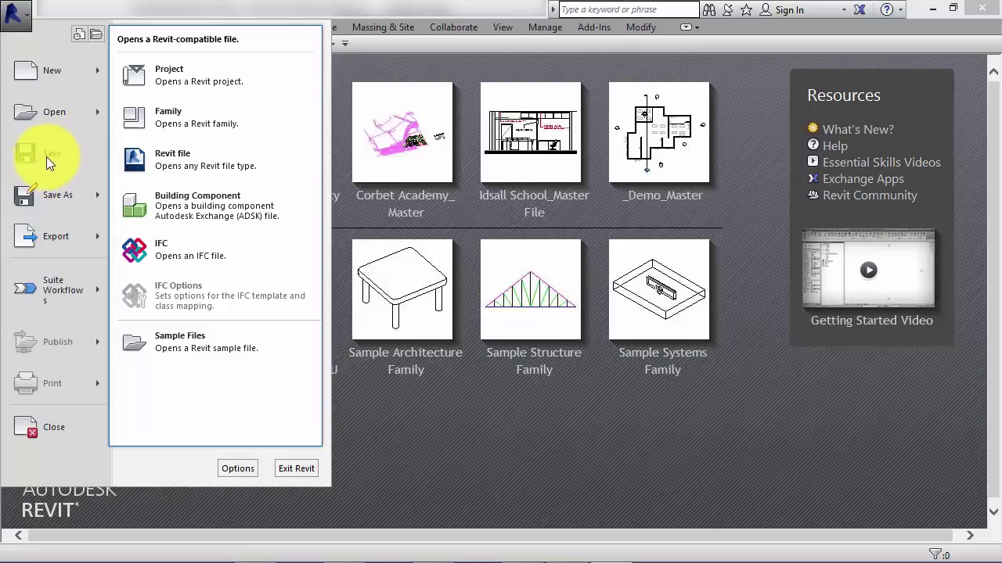
mouse_move(98, 196)
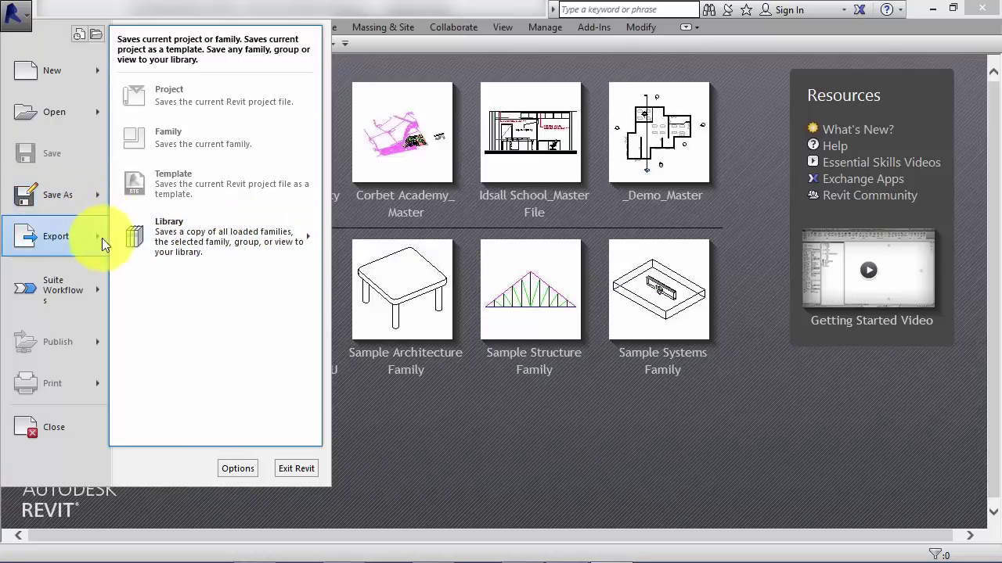
Show the Export submenu and its CAD Formats options, alongside DWF/DWFx, FBX, NWC and IFC
mouse_move(92, 239)
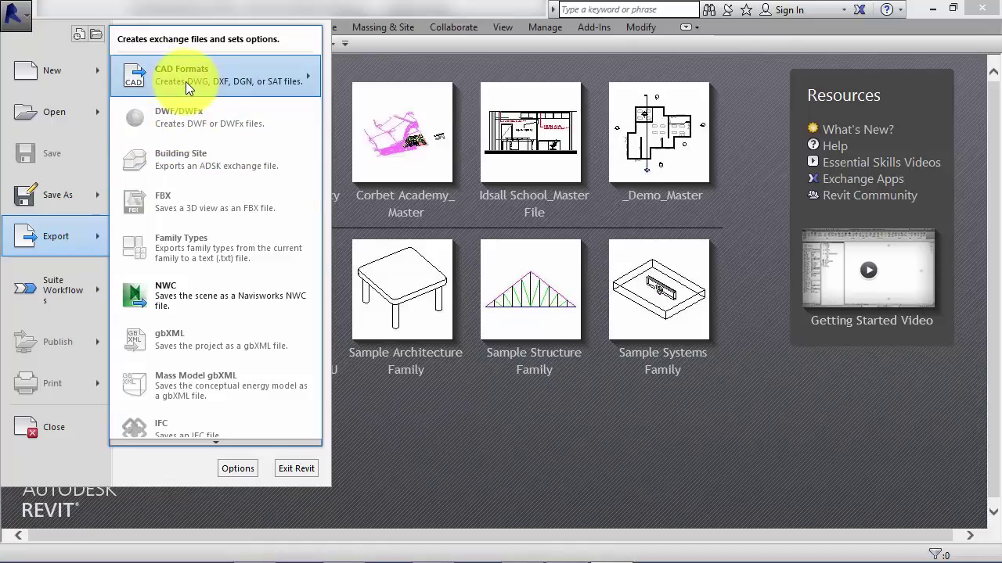
mouse_move(186, 81)
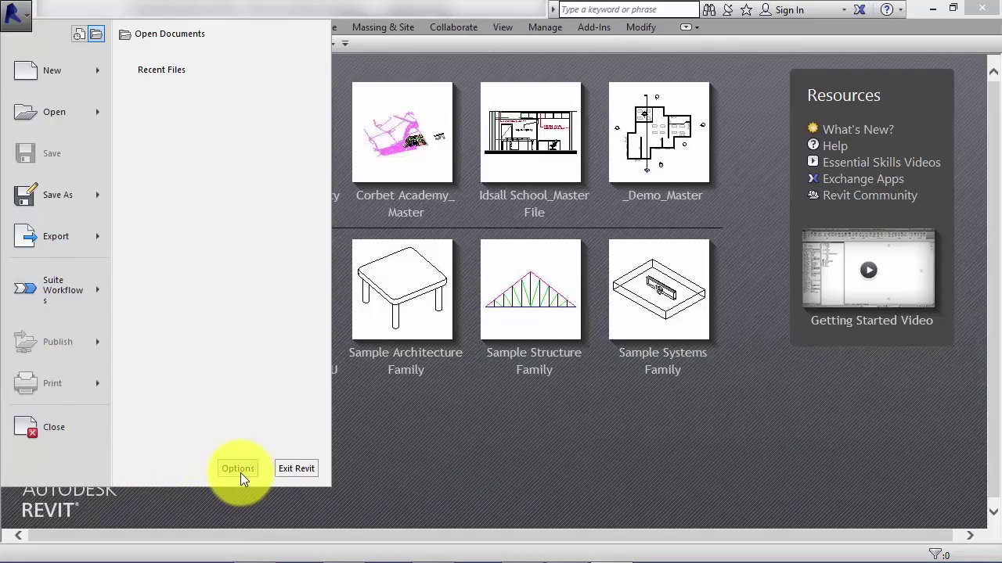
In Options, check the save reminder interval stays at 15 minutes, then view User Interface settings
click(238, 469)
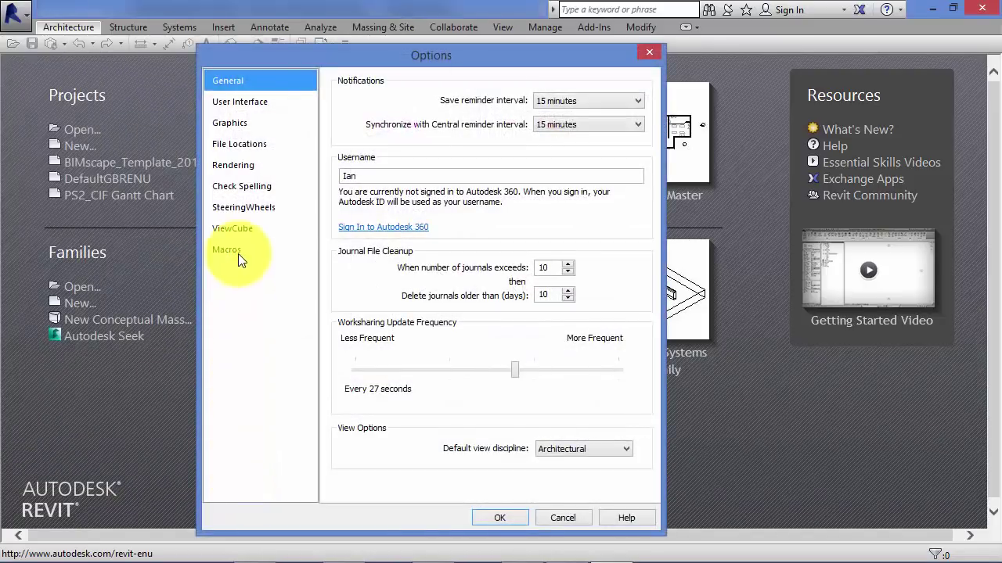
drag(279, 50, 202, 18)
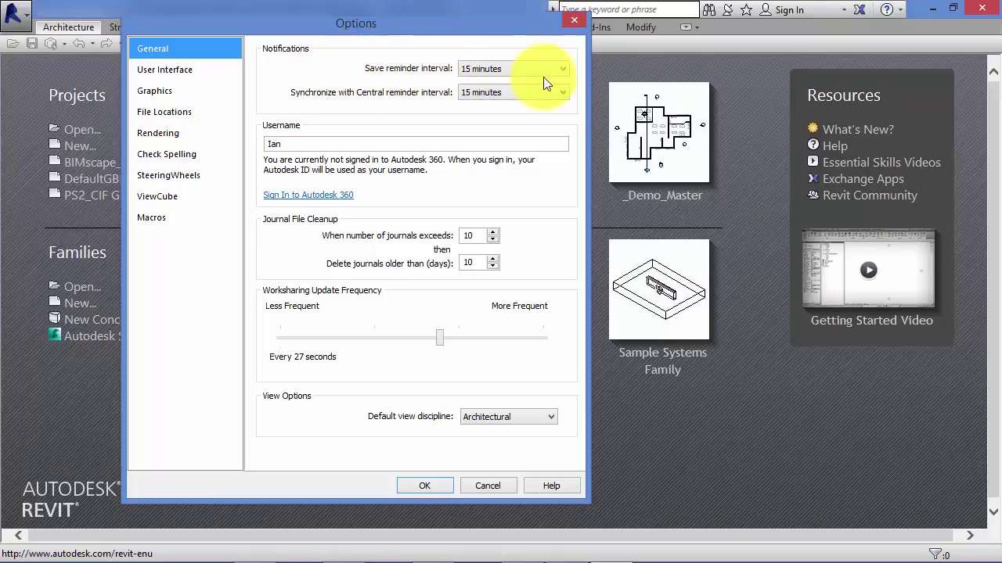
click(563, 68)
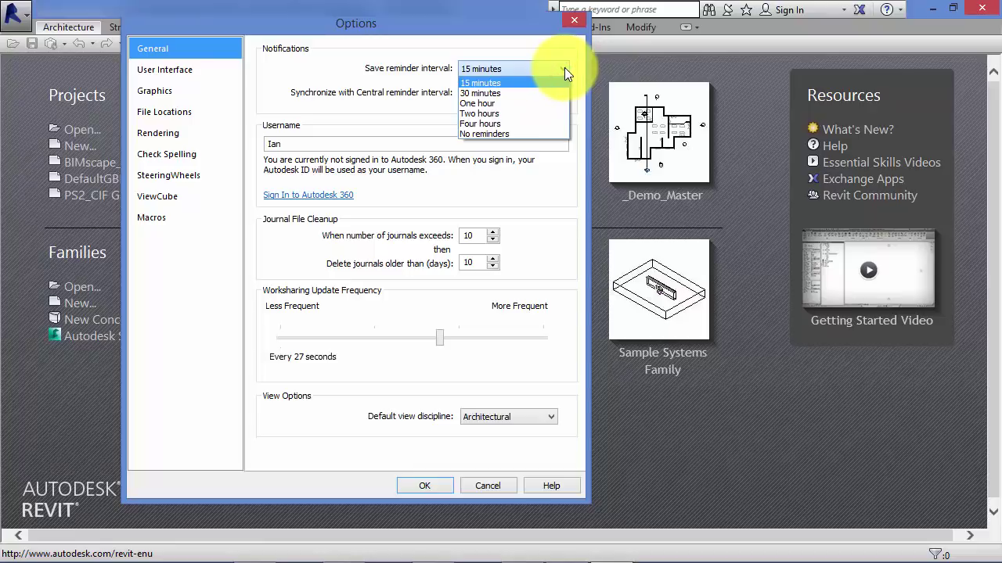
click(562, 69)
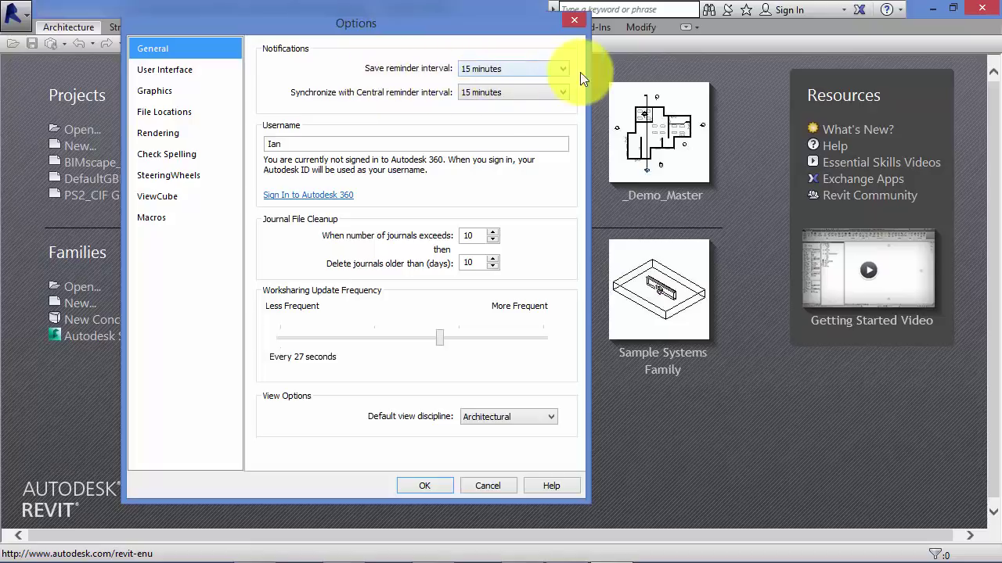
click(560, 69)
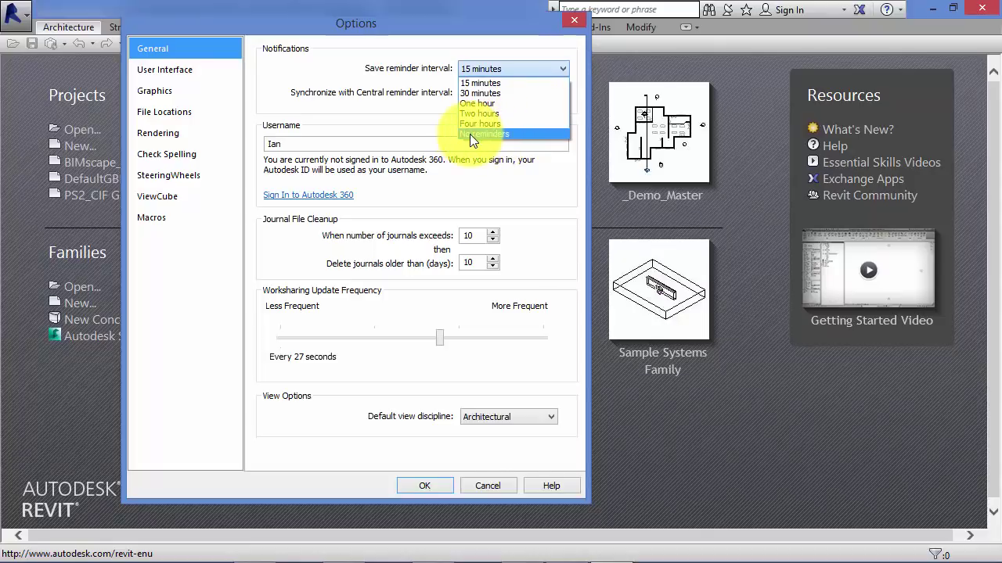
click(333, 71)
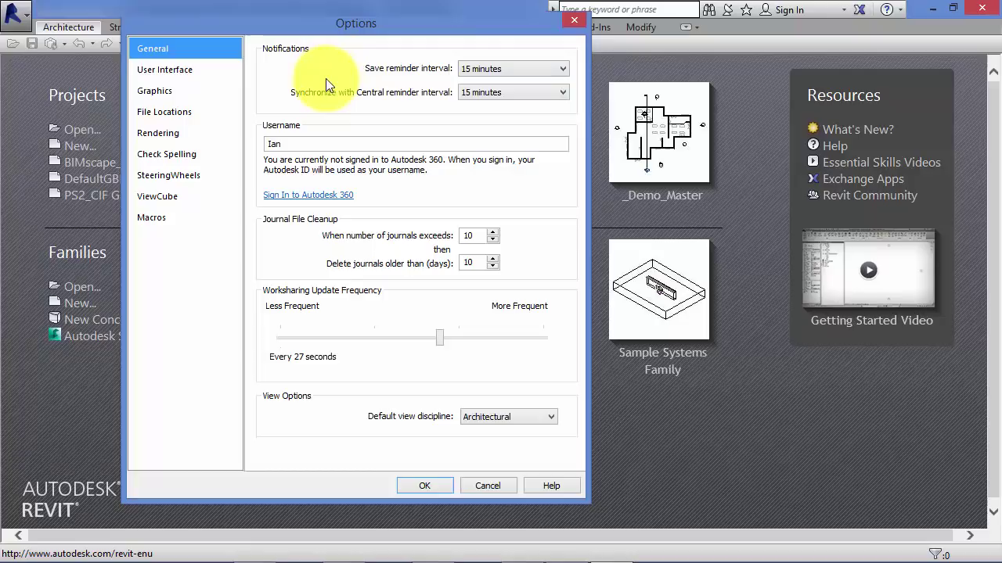
click(166, 69)
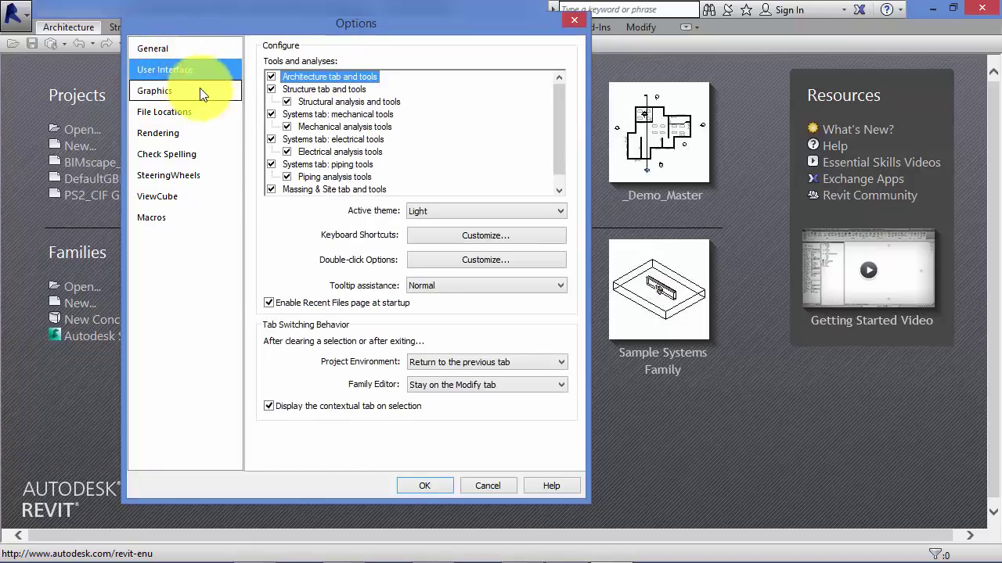
Review the User Interface tools list, then view File Locations with its project templates and default paths
mouse_move(559, 110)
mouse_down()
mouse_move(563, 126)
mouse_move(564, 109)
mouse_up()
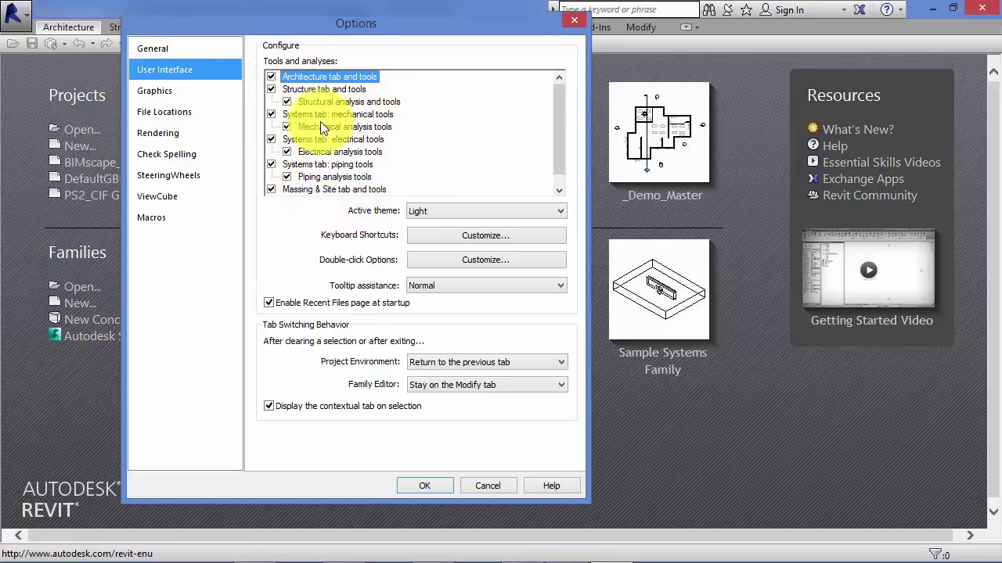
click(168, 112)
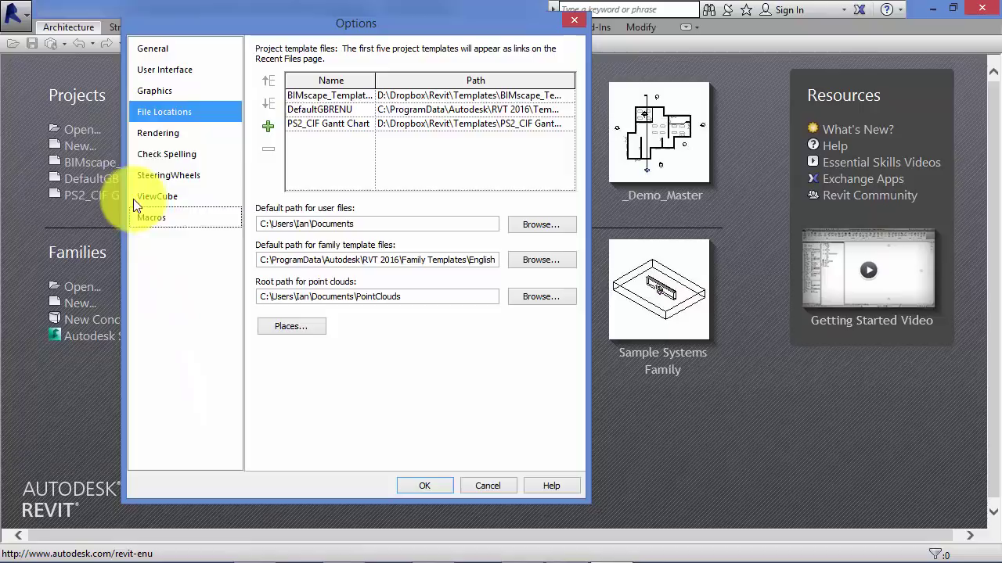
Cancel the Options dialog without applying changes, back to the start screen
click(157, 113)
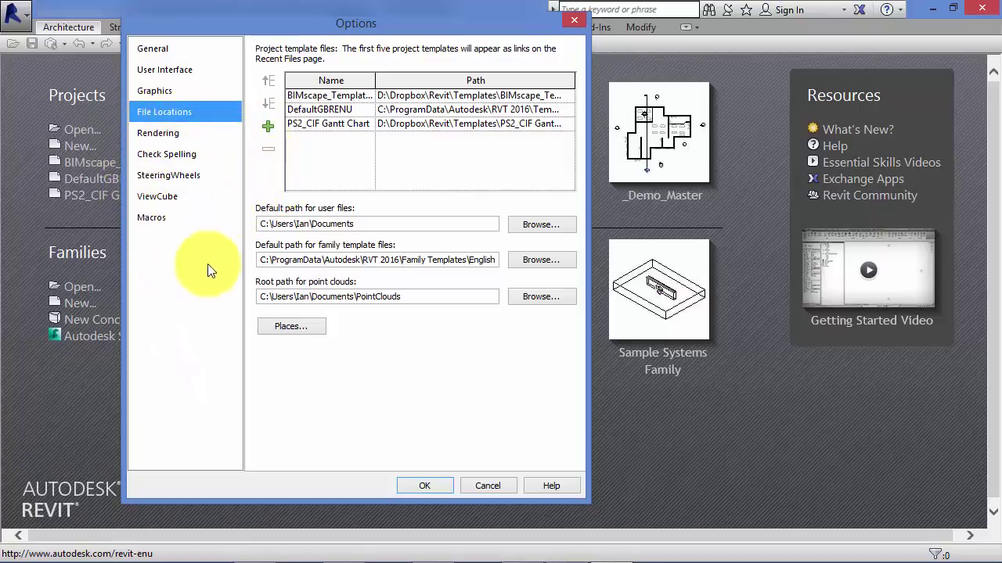
click(498, 485)
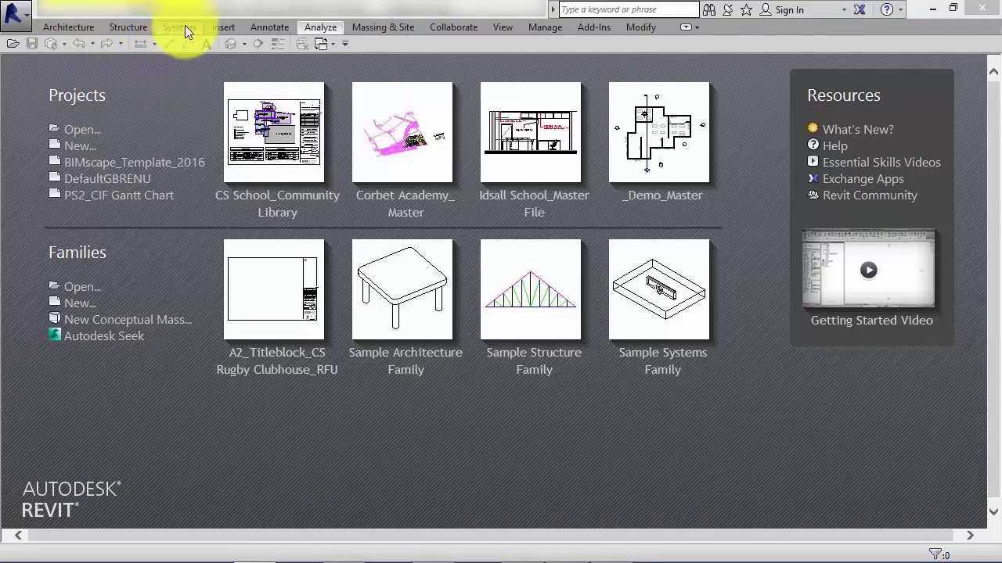
Browse the Architecture tab, then the Structure tab with Beam, Column, Foundation and Reinforcement tools
click(59, 26)
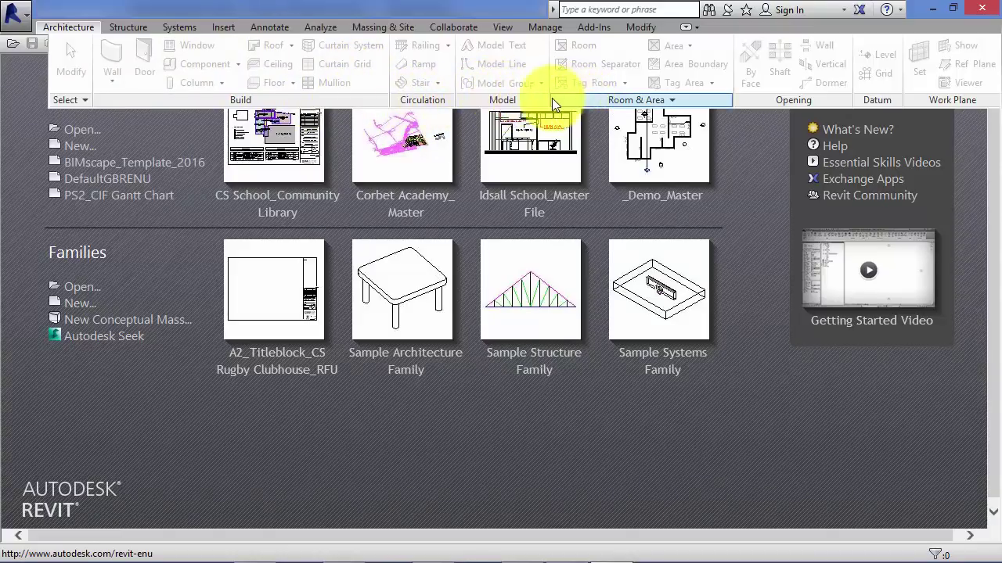
click(126, 28)
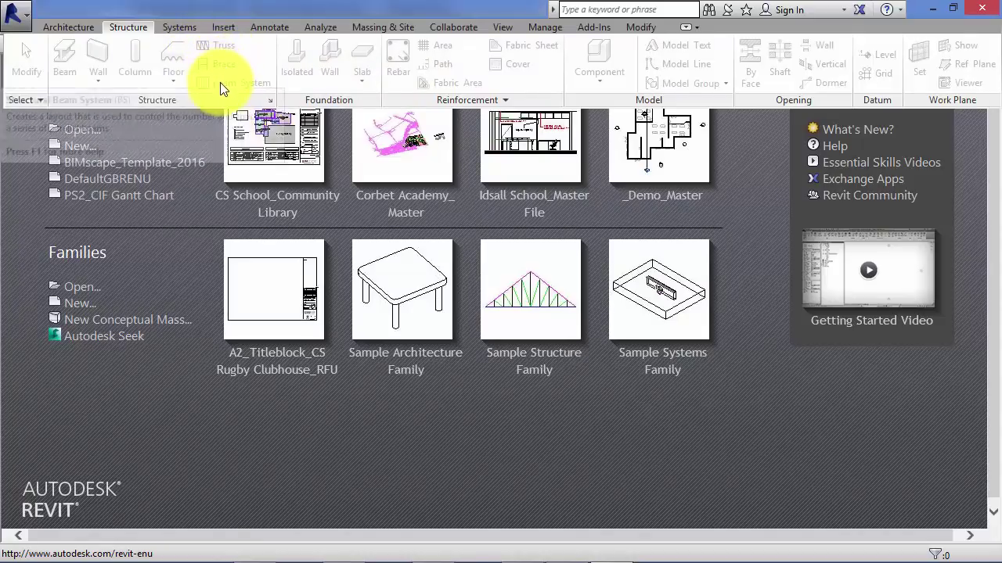
Browse the Systems tab, then the Insert tab with link, import CAD and load family tools
click(182, 27)
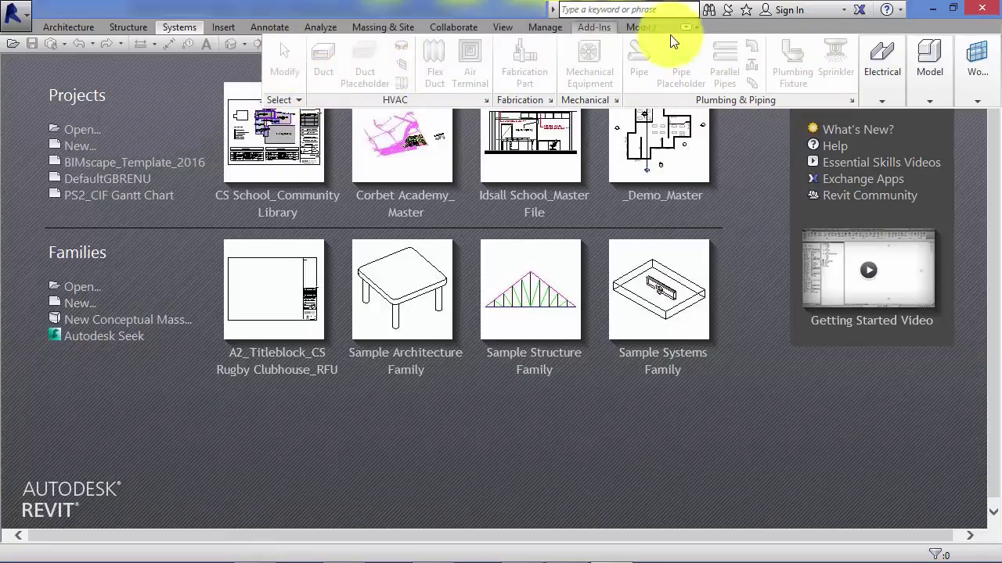
click(222, 28)
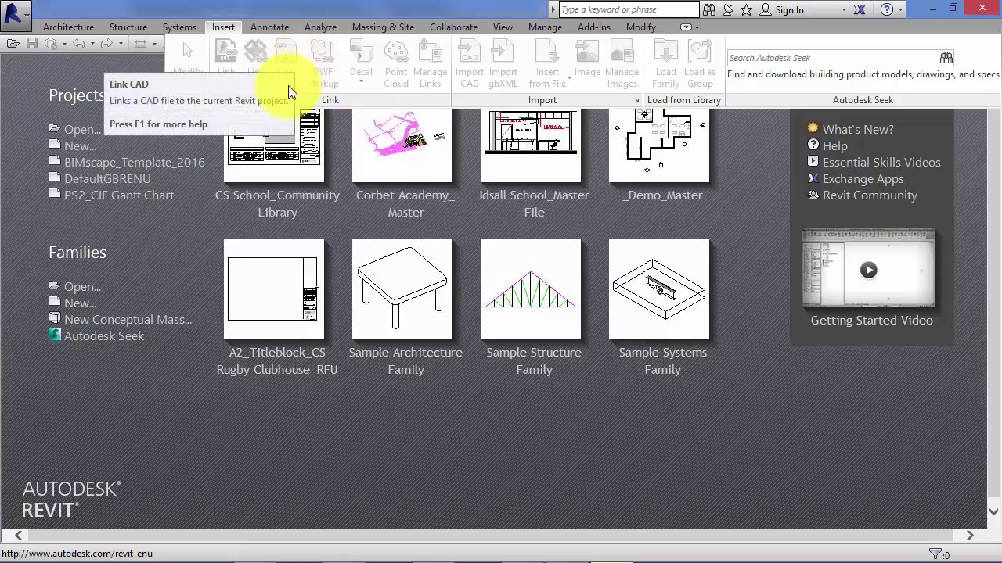
Show the Annotate tab with dimension, detail, text, tag and symbol tools
click(271, 27)
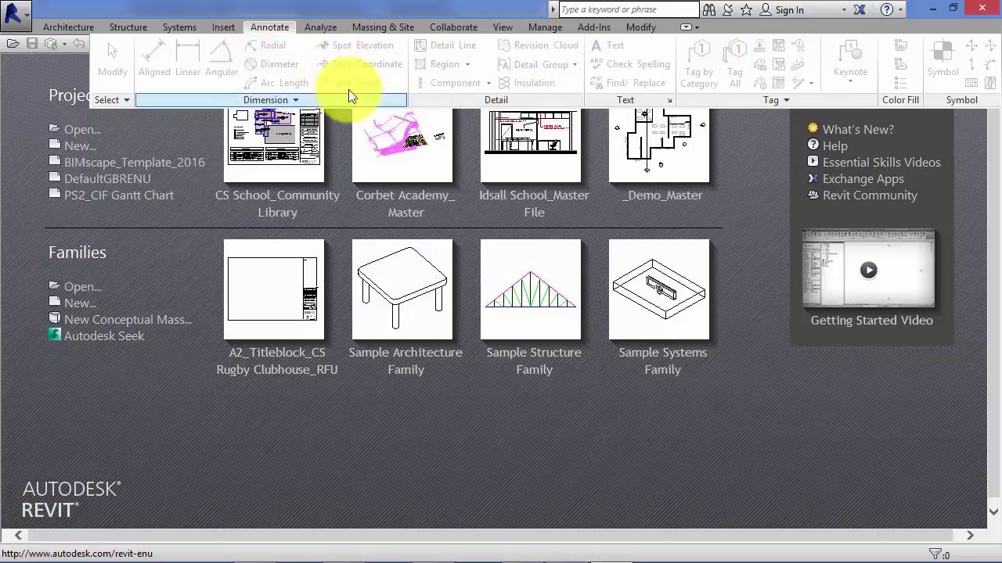
Drop down the Analyze tab showing analytical model, spaces and zones, and energy analysis tools
click(327, 27)
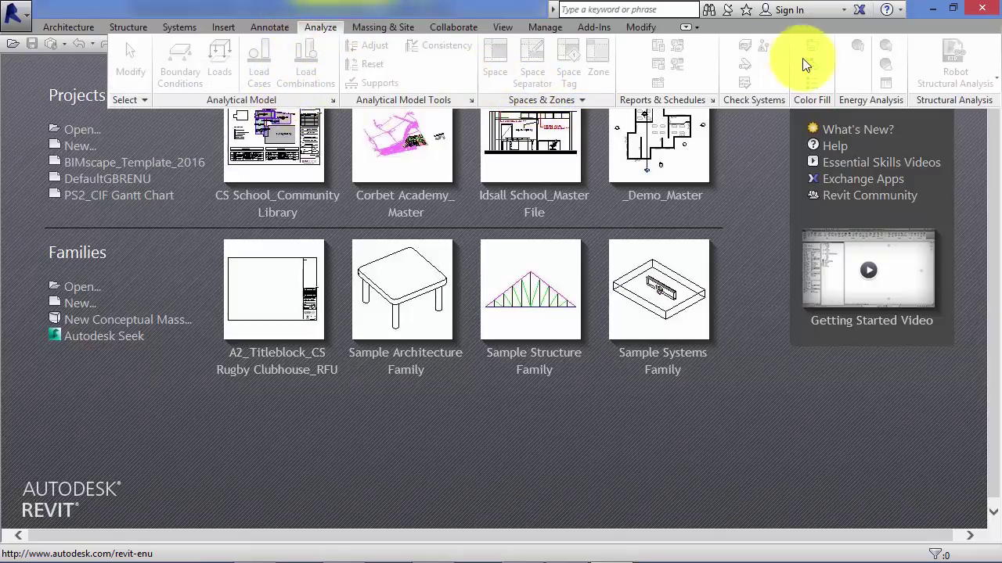
Browse the Massing & Site tools, then the Collaborate worksets and synchronizing tools
click(398, 26)
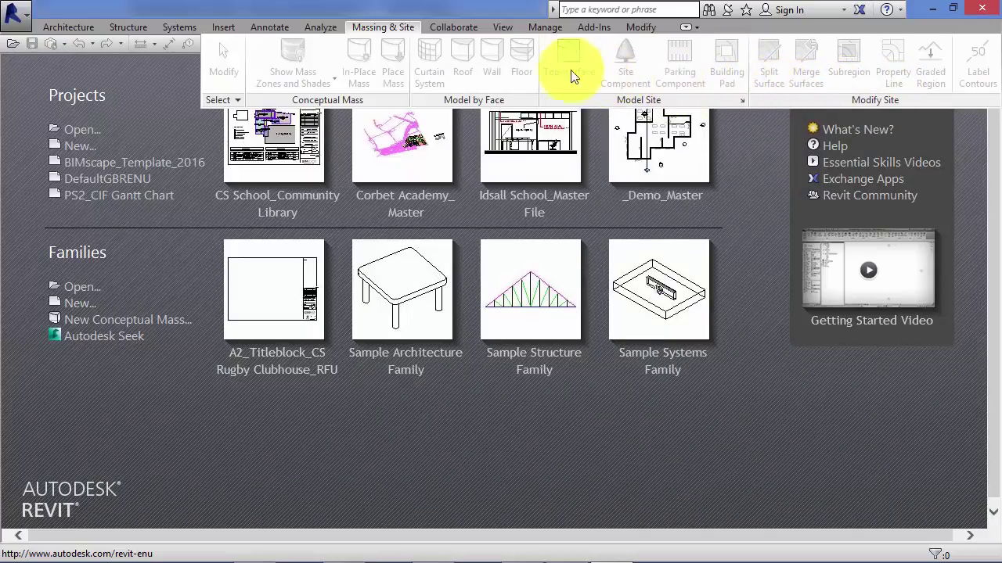
click(449, 27)
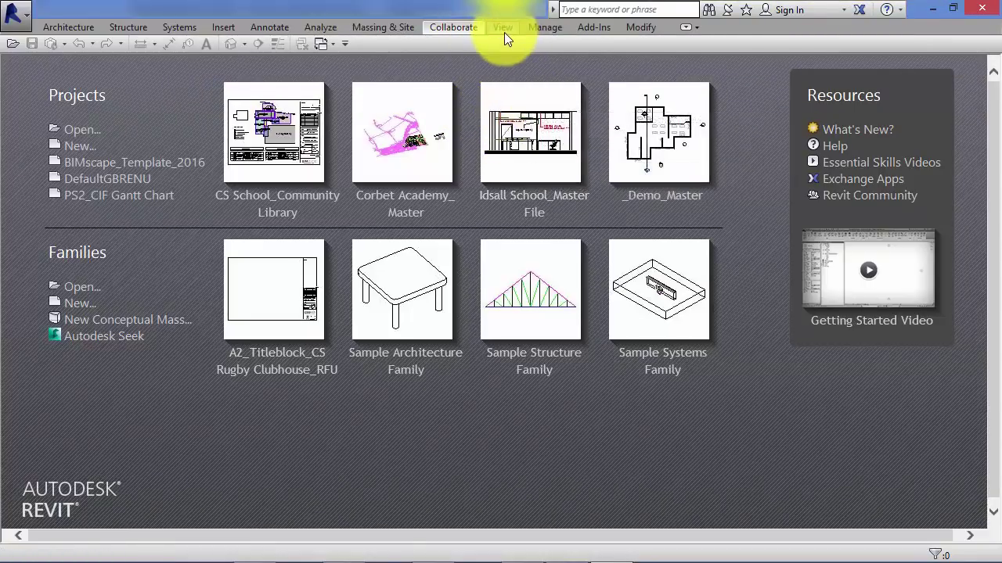
click(504, 32)
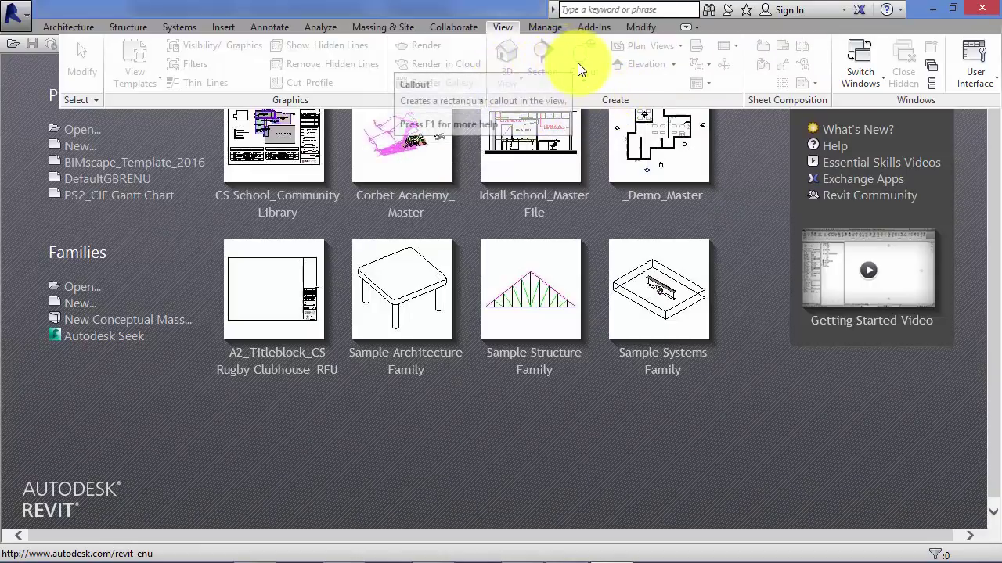
click(546, 27)
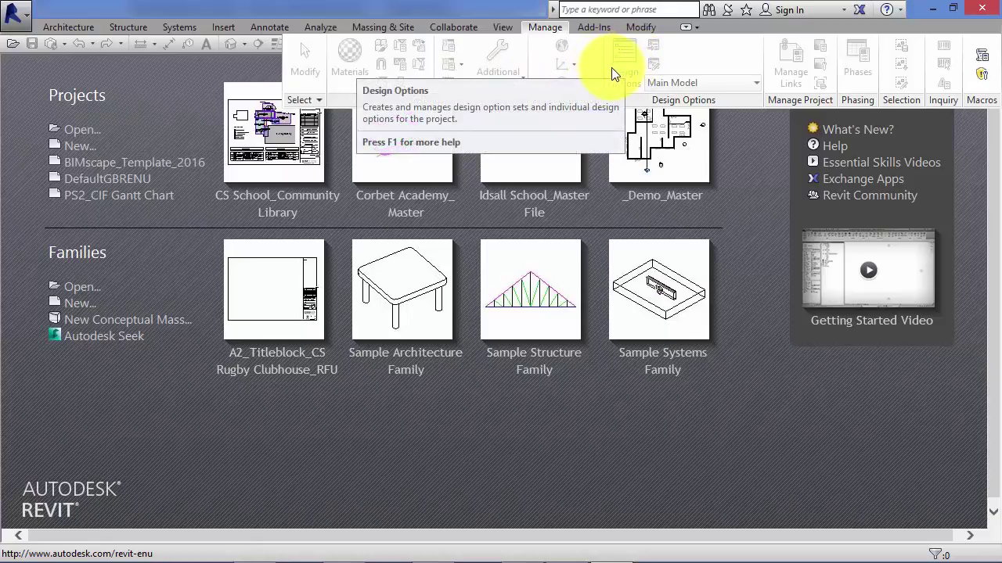
click(589, 29)
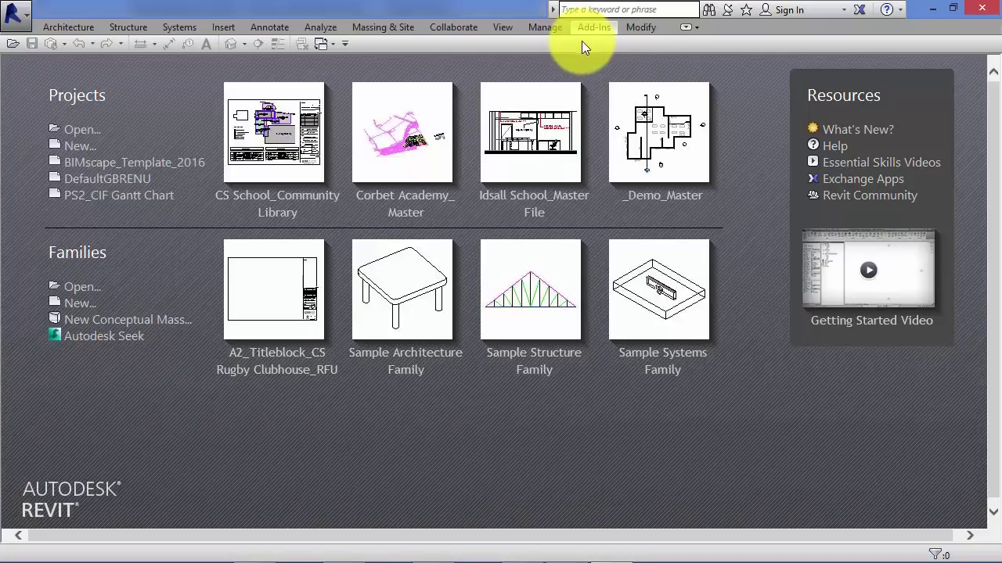
click(643, 28)
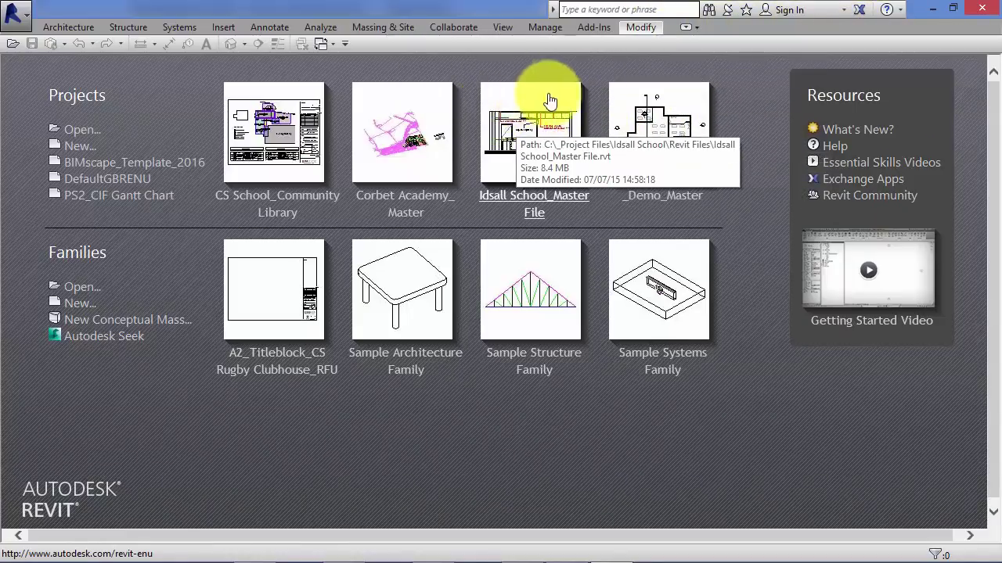
click(634, 31)
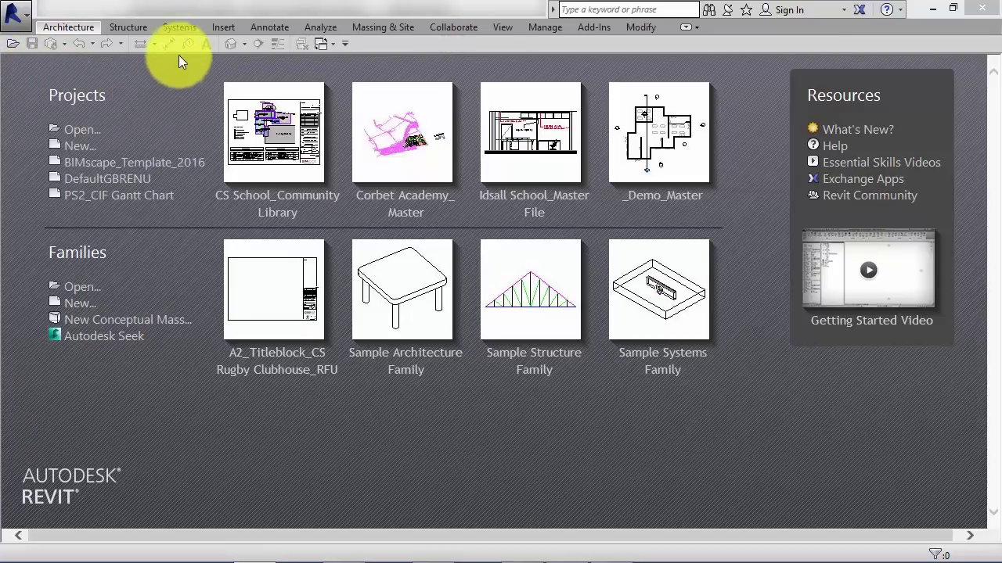
click(178, 28)
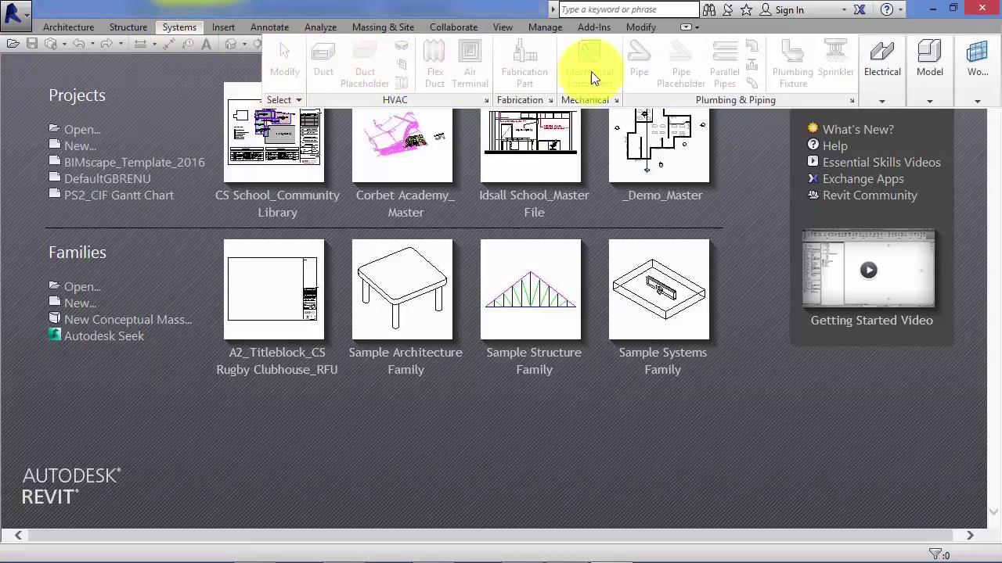
click(79, 72)
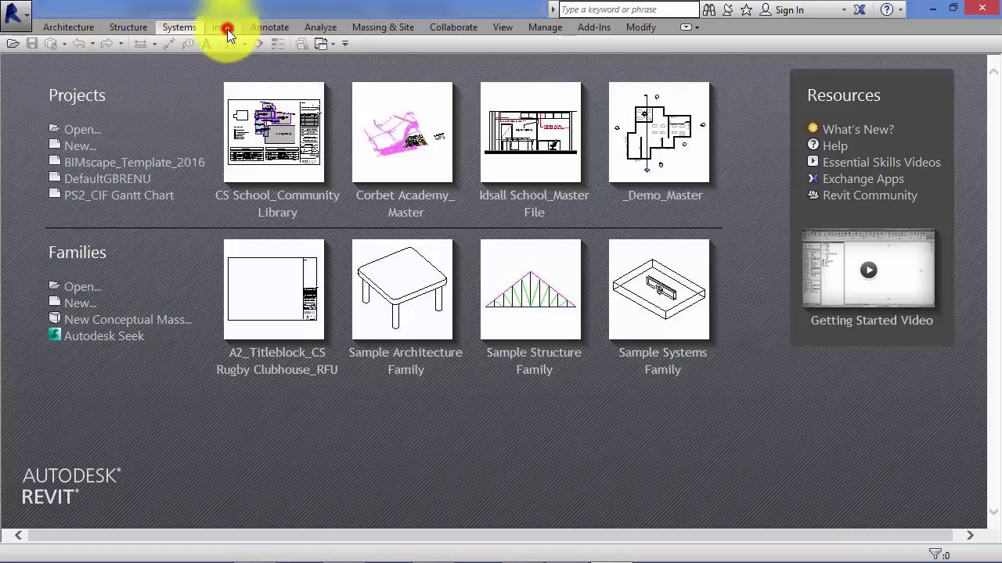
click(227, 29)
click(259, 28)
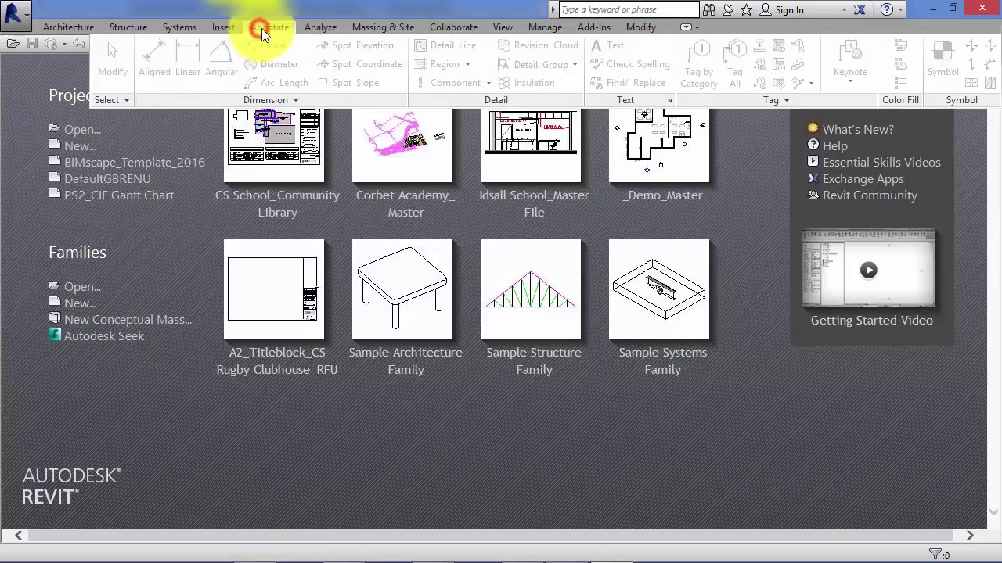
click(306, 26)
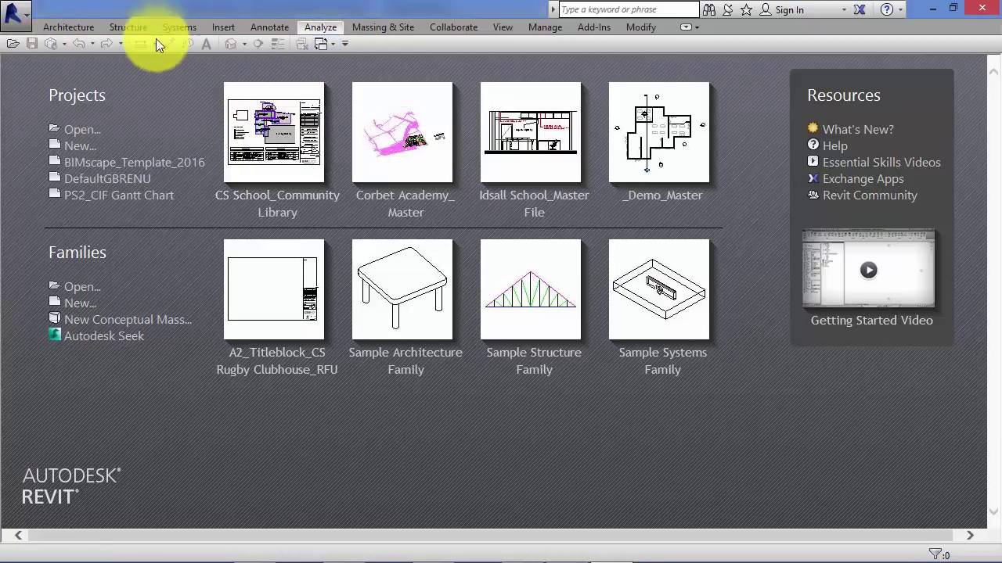
click(345, 43)
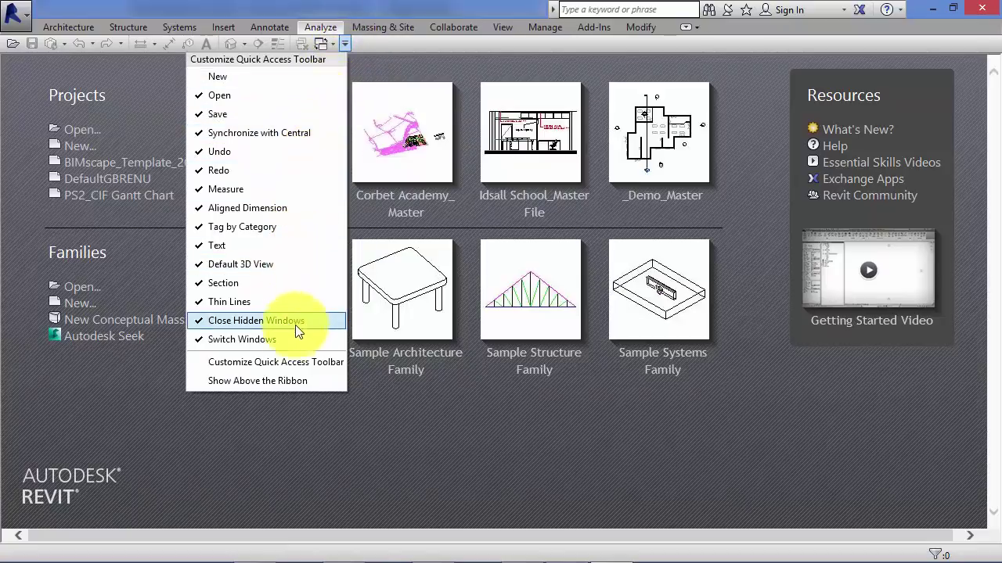
click(264, 382)
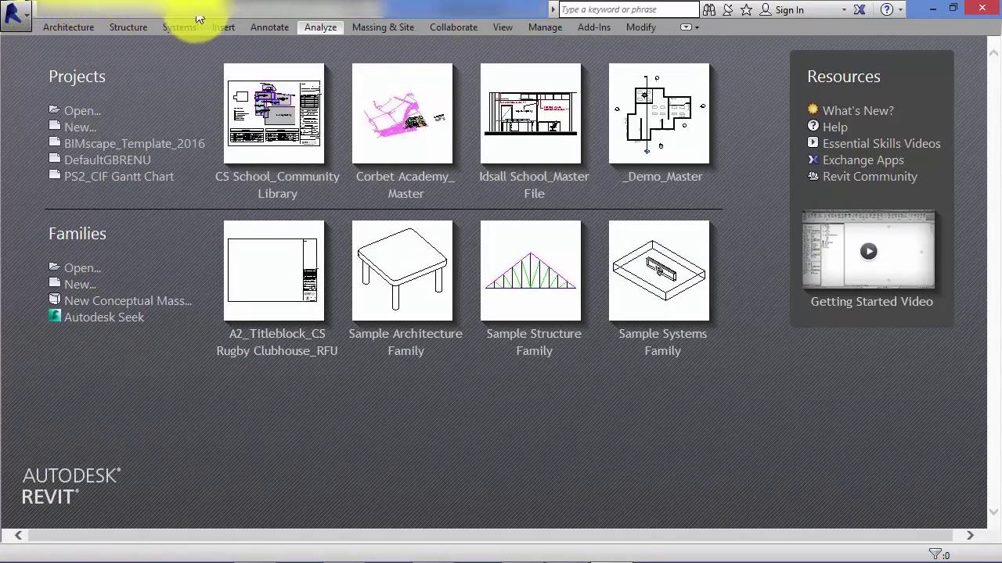
click(383, 16)
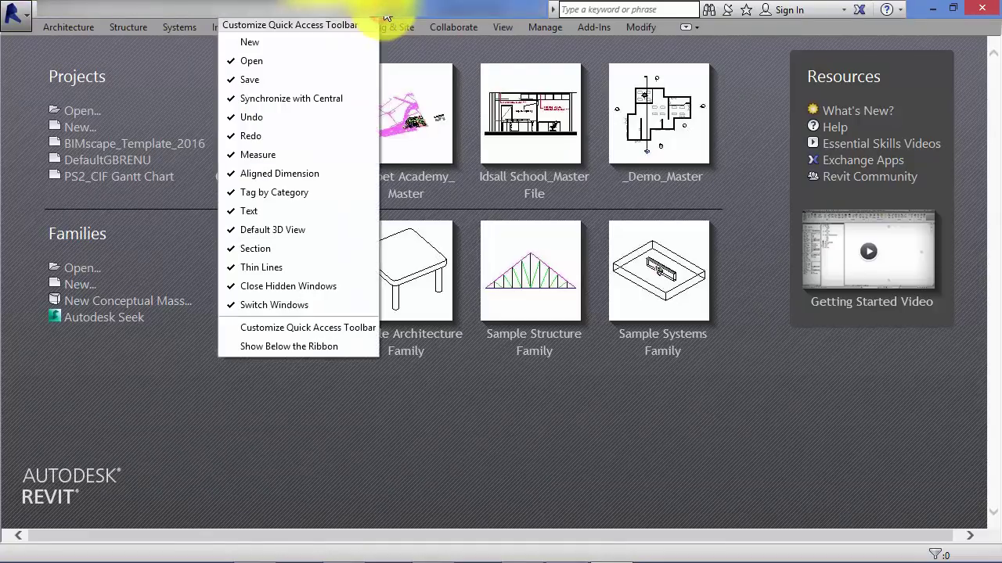
click(338, 345)
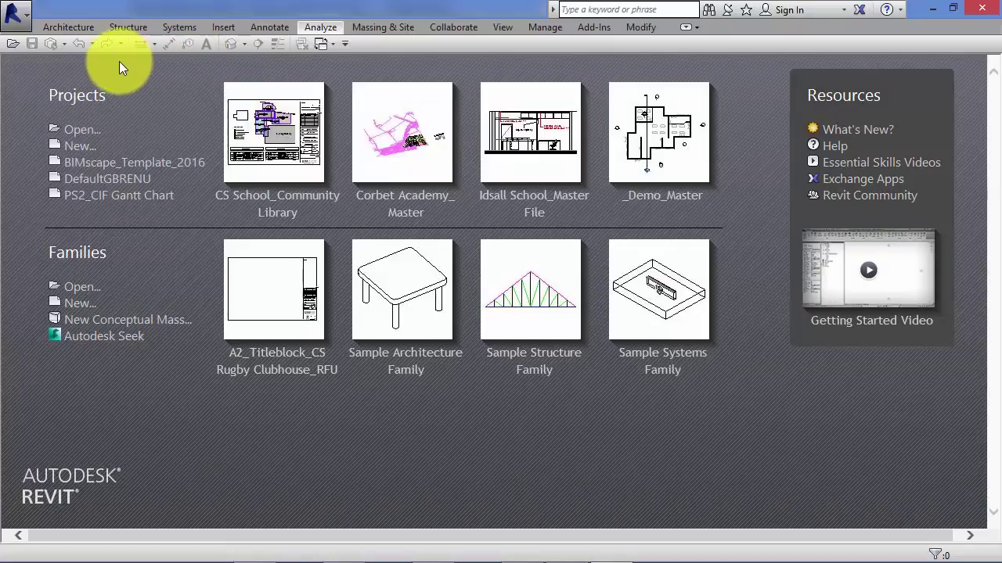
Add the Architecture tab's Wall tool to the Quick Access Toolbar
click(64, 27)
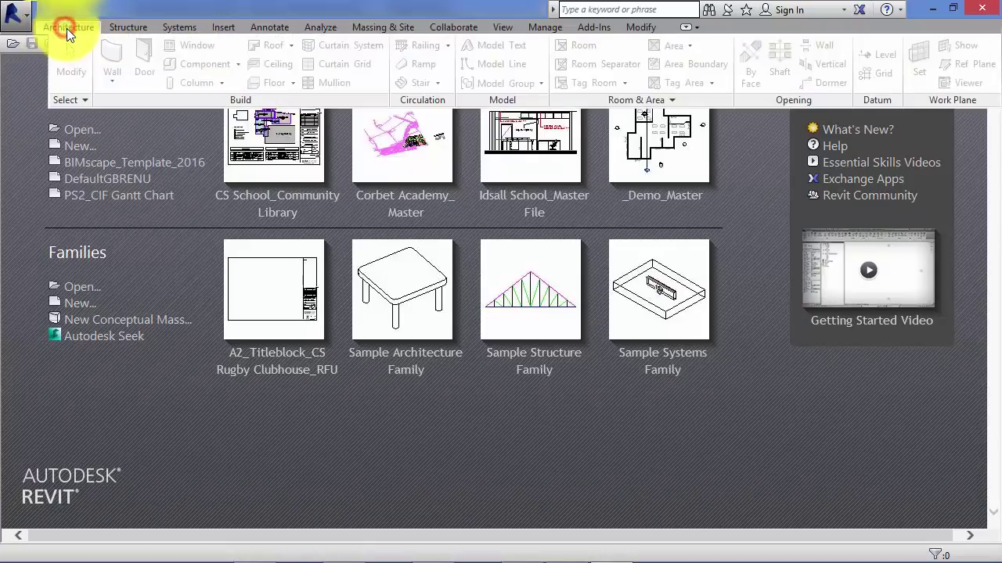
right_click(109, 51)
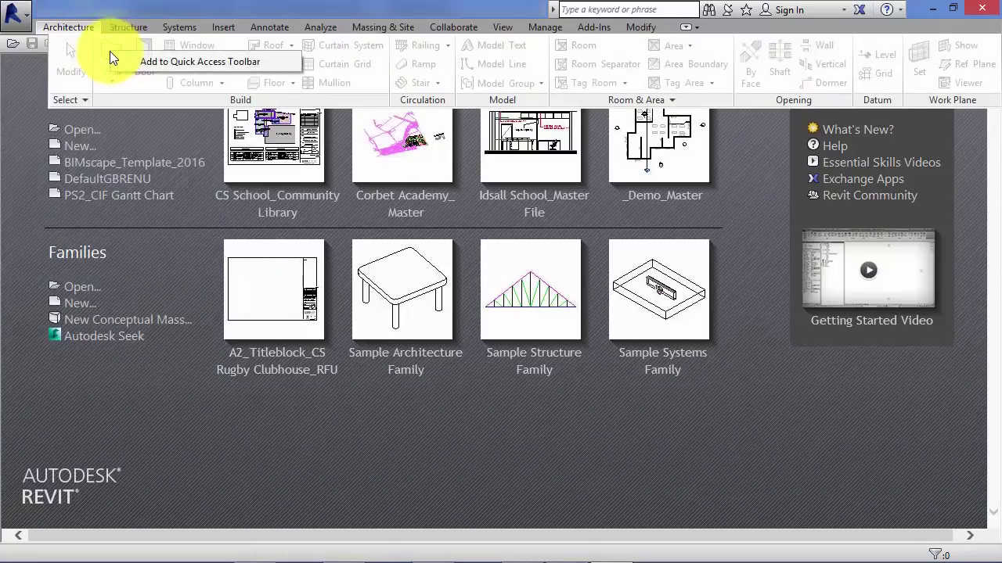
click(187, 61)
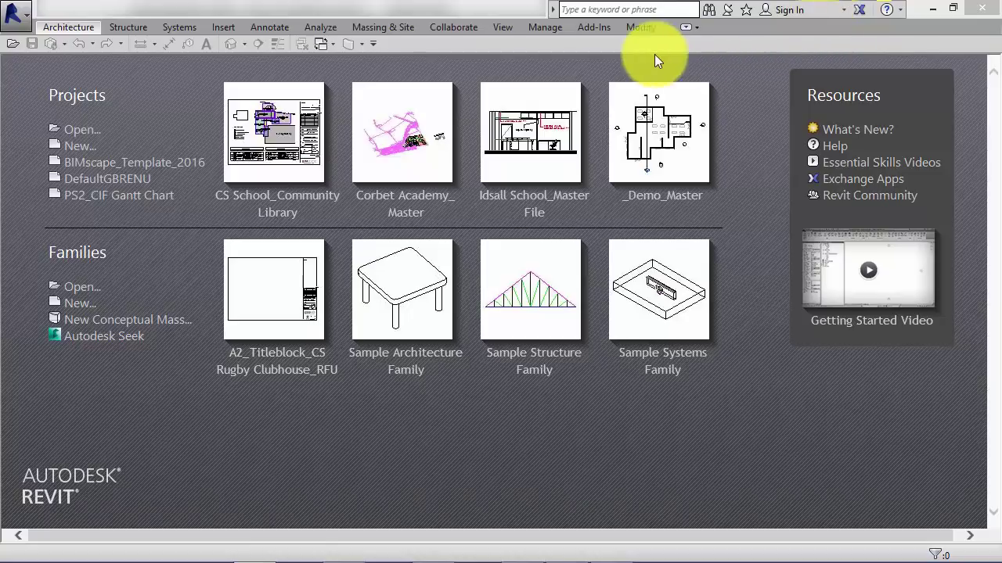
click(594, 28)
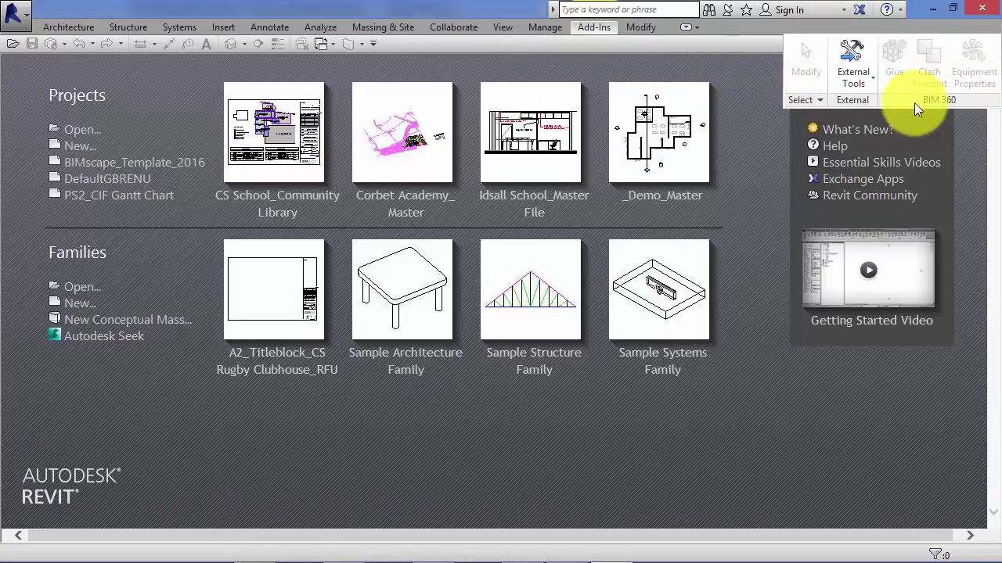
click(761, 28)
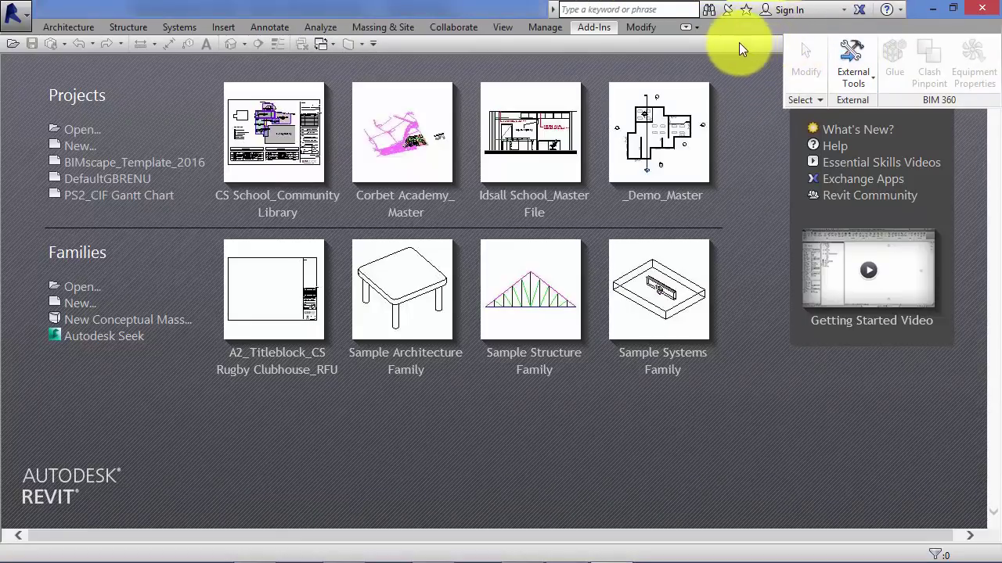